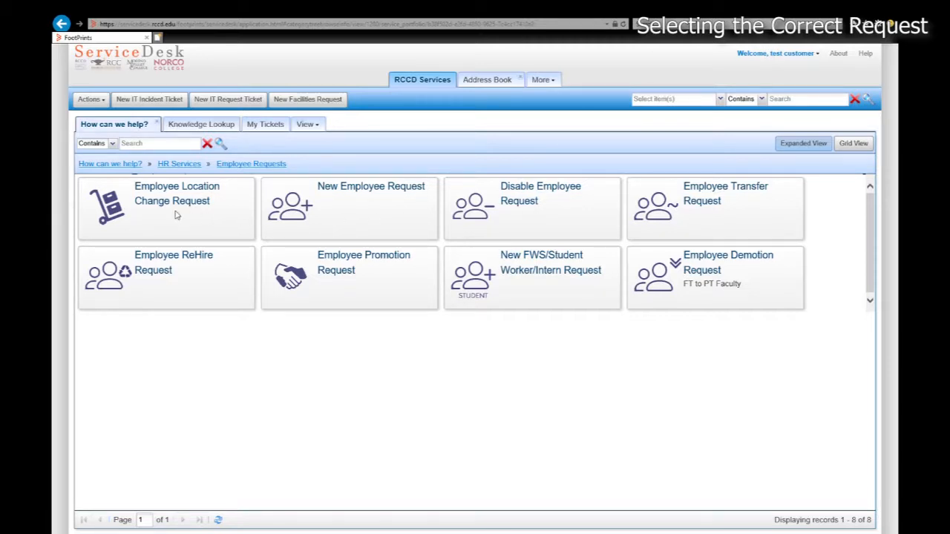
Open the New Employee Request page, review its FAQ guidance, and start a new HR Employee Request ticket
{"action": "left_click", "coordinate": [366, 219]}
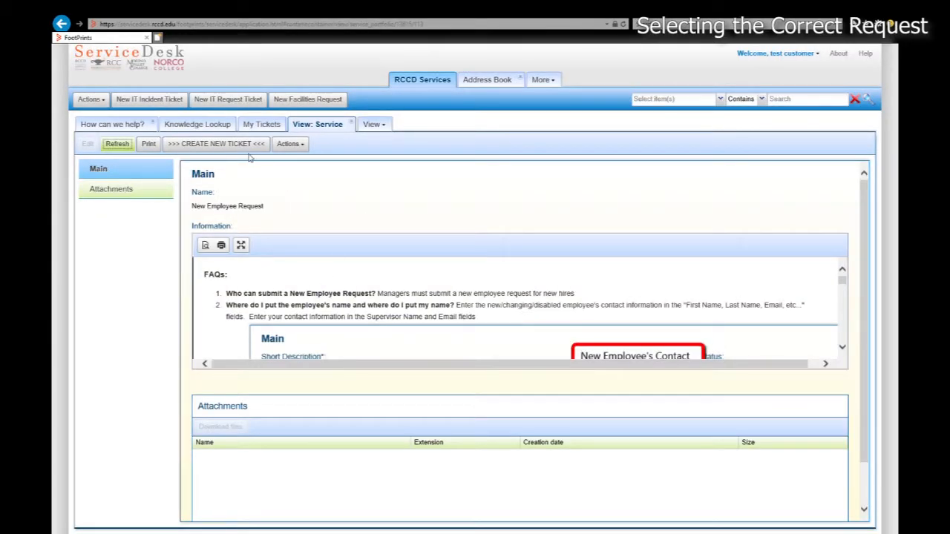
{"action": "scroll", "coordinate": [342, 304], "scroll_direction": "down", "scroll_amount": 3}
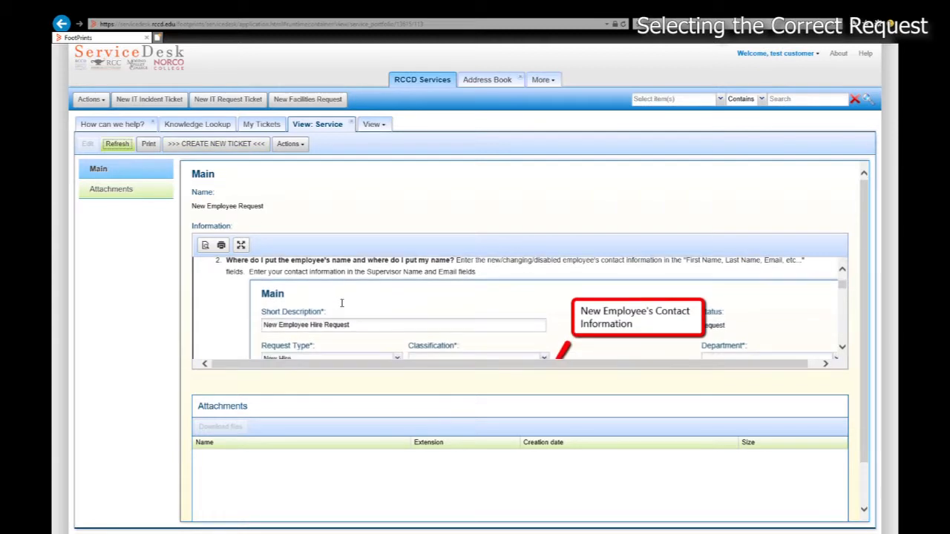
{"action": "scroll", "coordinate": [342, 302], "scroll_direction": "up", "scroll_amount": 2}
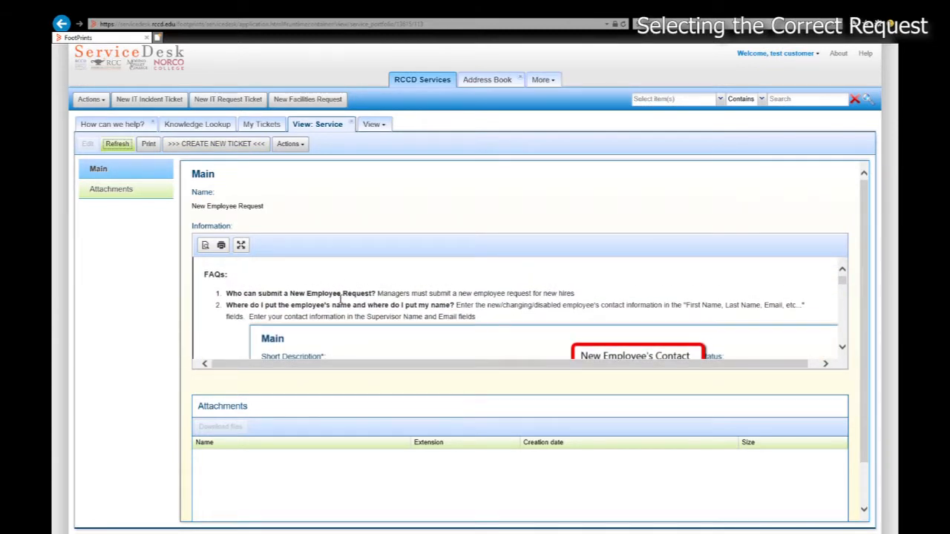
{"action": "left_click", "coordinate": [240, 245]}
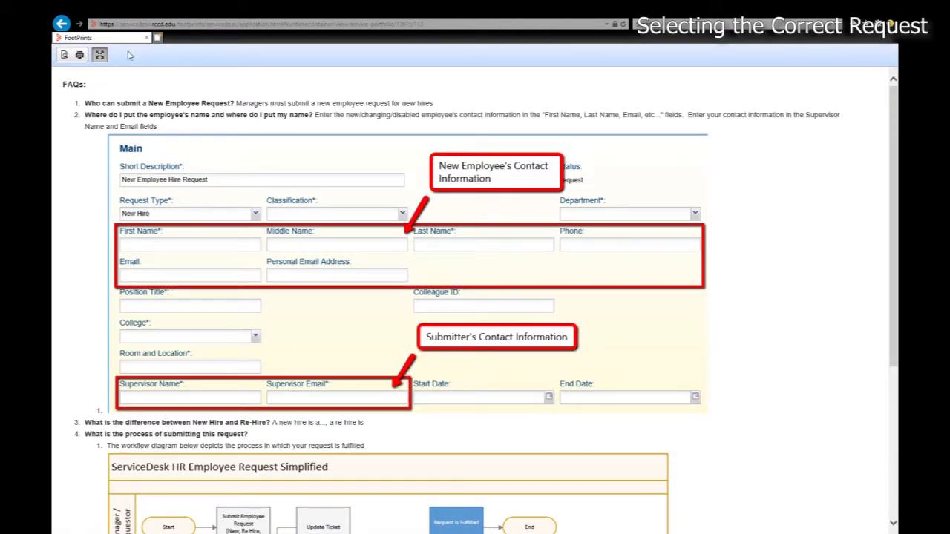
{"action": "left_click", "coordinate": [100, 55]}
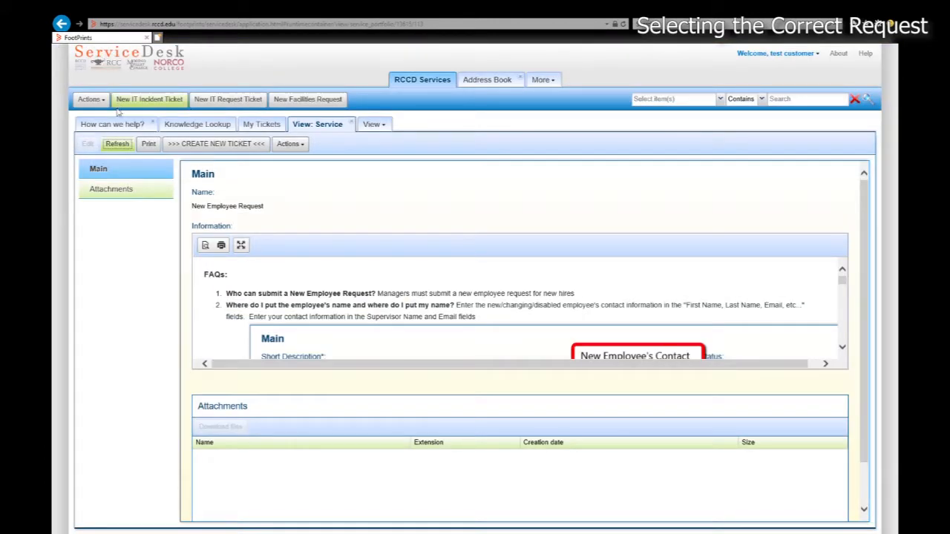
{"action": "left_click", "coordinate": [241, 147]}
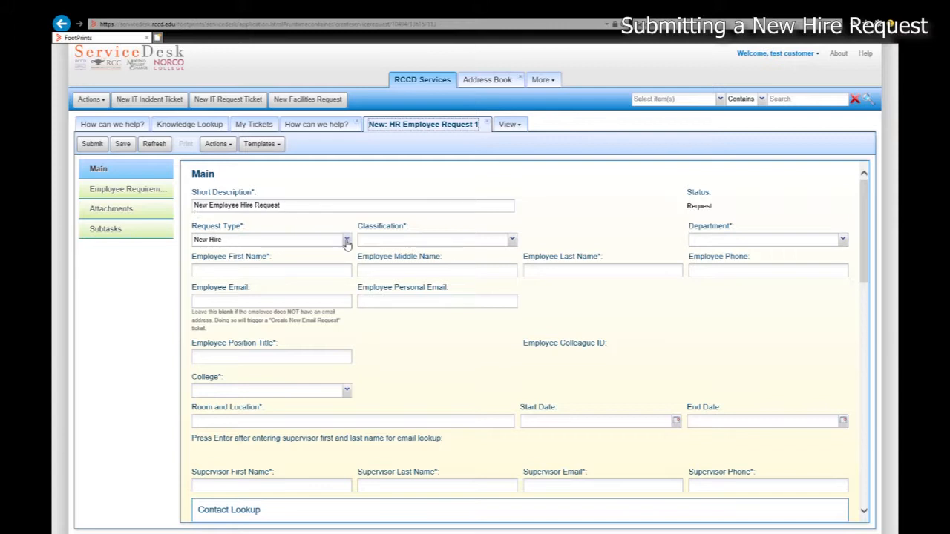
Set the classification to Clsfd/Conf/Mgmnt and the department to Admissions & Records
{"action": "left_click", "coordinate": [512, 240]}
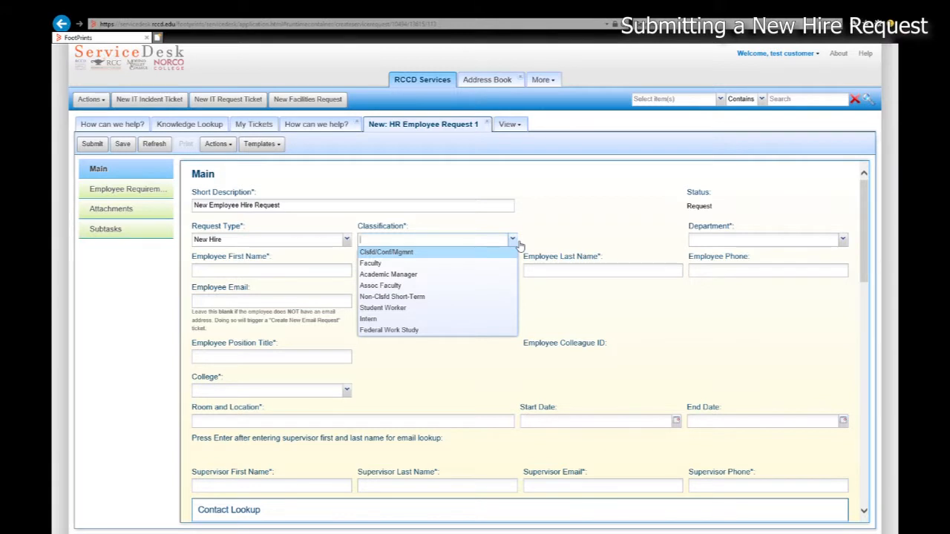
{"action": "left_click", "coordinate": [410, 254]}
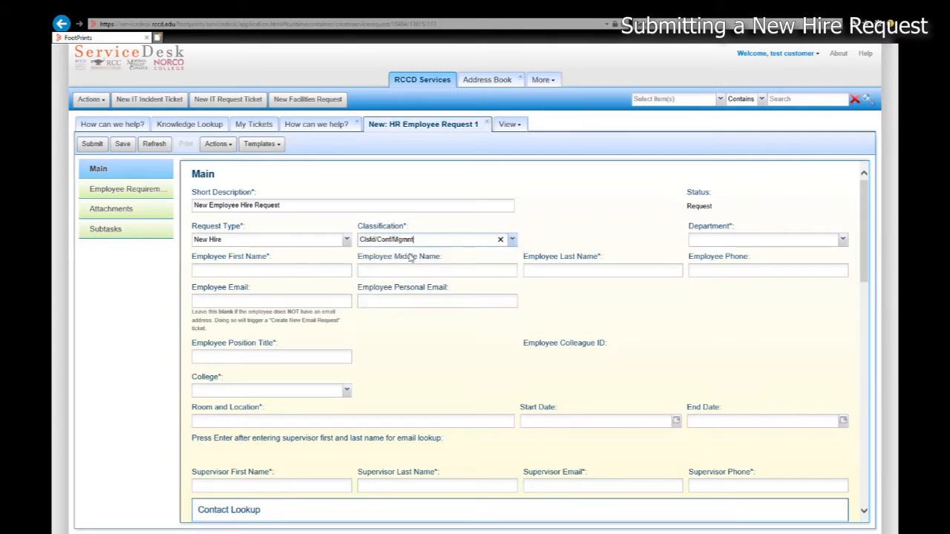
{"action": "left_click", "coordinate": [842, 240]}
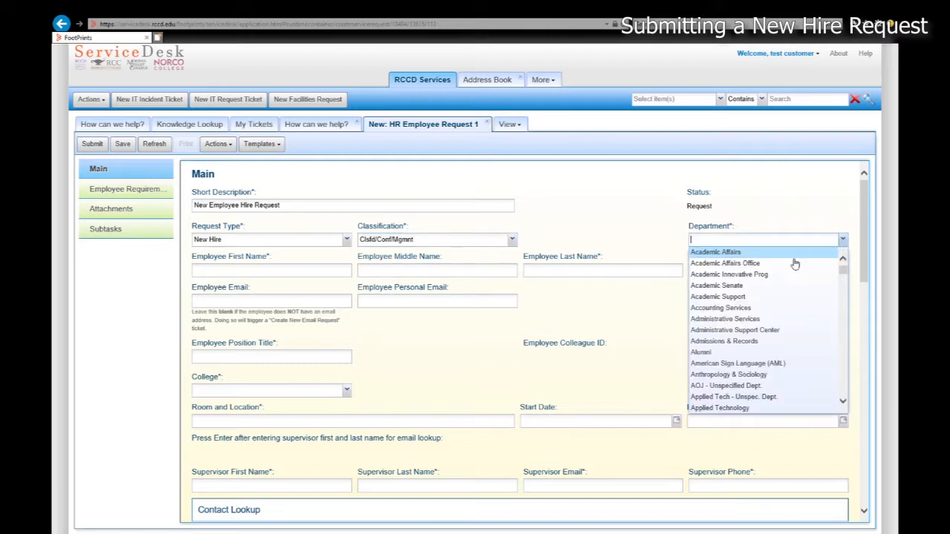
{"action": "left_click", "coordinate": [740, 342]}
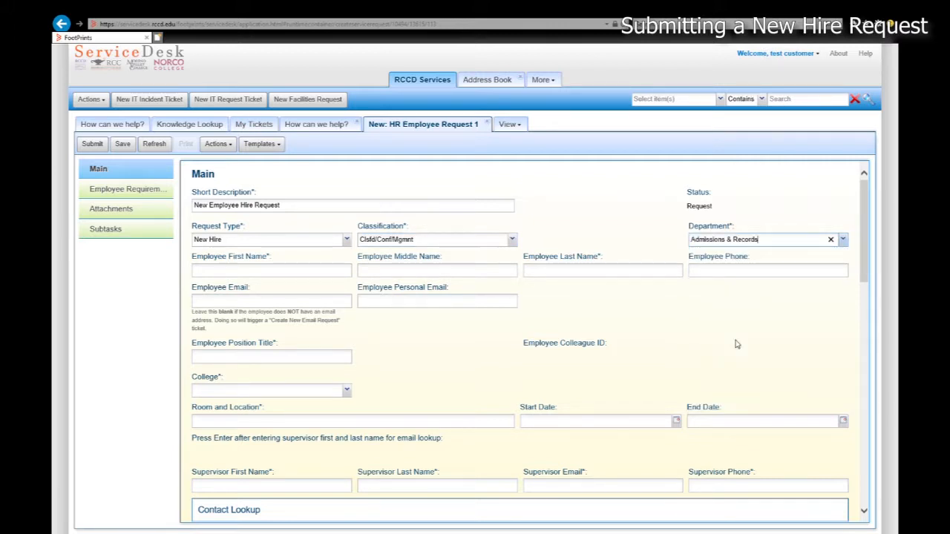
Enter the new employee's name fields and highlight the note about leaving email blank
{"action": "left_click", "coordinate": [269, 274]}
{"action": "type", "text": "J"}
{"action": "type", "text": "Q"}
{"action": "key", "text": "Tab"}
{"action": "type", "text": "New"}
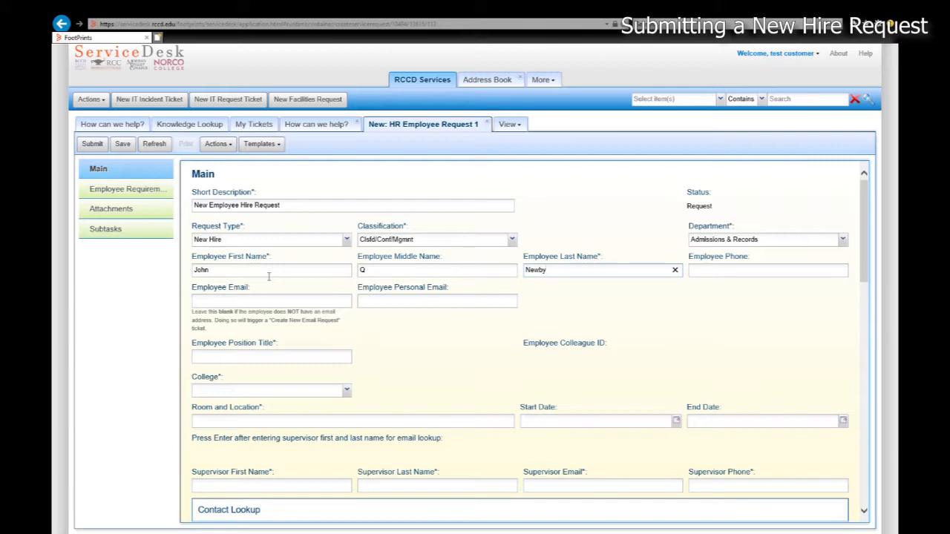
{"action": "left_click", "coordinate": [228, 305]}
{"action": "left_click_drag", "start_coordinate": [193, 311], "coordinate": [228, 330]}
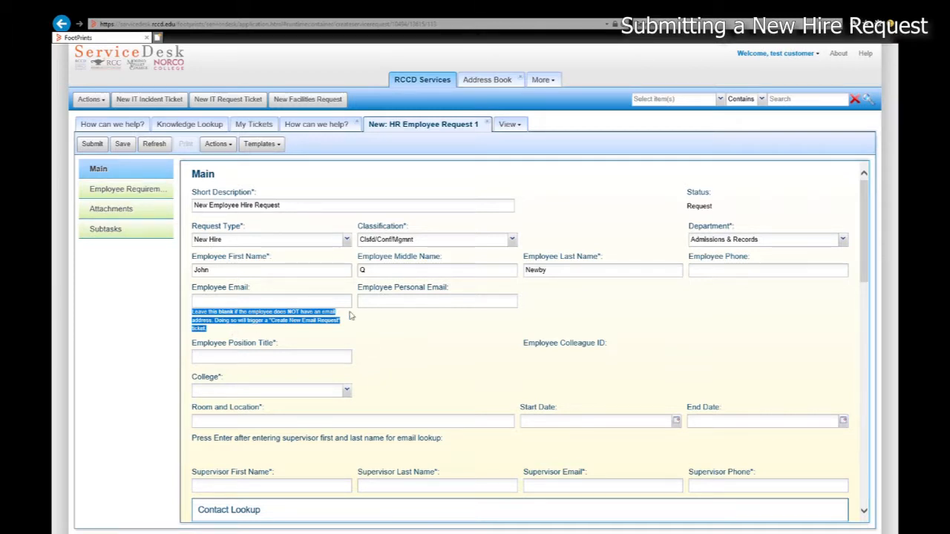
Set the position title to Analyst, the college to RCCD, and the building to CAADO
{"action": "left_click", "coordinate": [389, 327]}
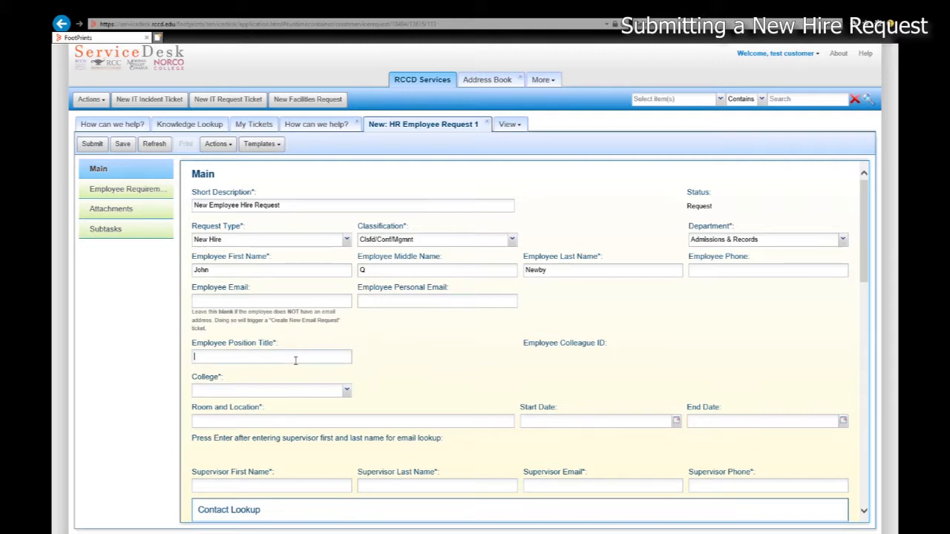
{"action": "type", "text": "Analyst"}
{"action": "scroll", "coordinate": [319, 348], "scroll_direction": "down", "scroll_amount": 1}
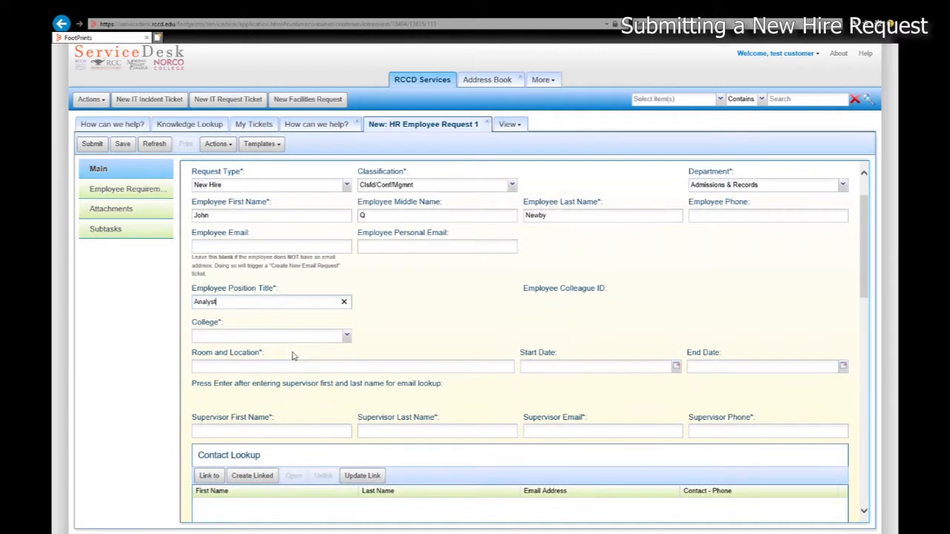
{"action": "left_click", "coordinate": [346, 336]}
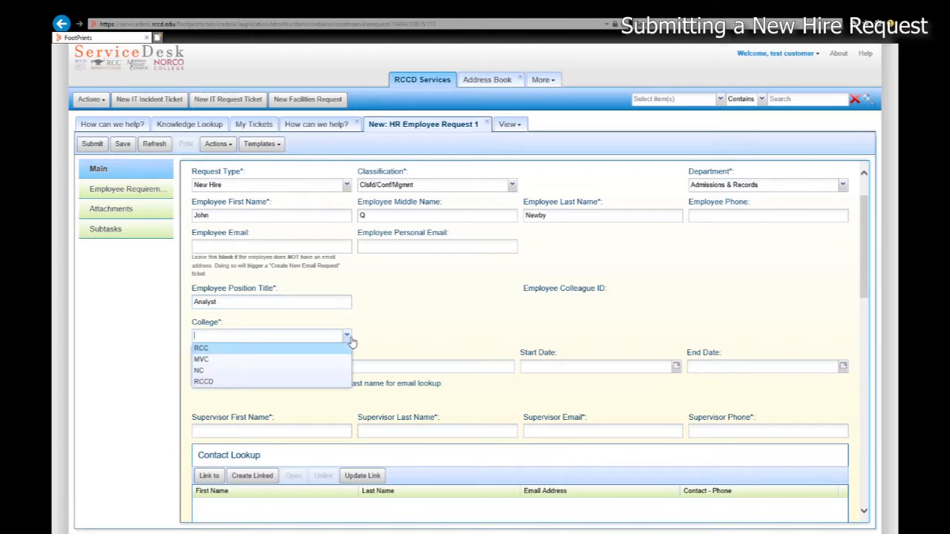
{"action": "left_click", "coordinate": [239, 391]}
{"action": "left_click", "coordinate": [508, 366]}
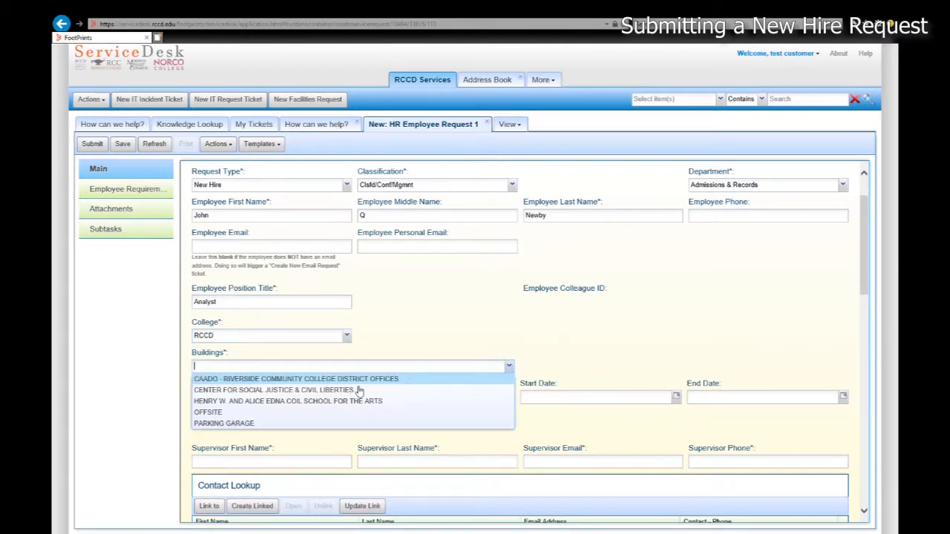
{"action": "left_click", "coordinate": [266, 379]}
Enter '2nd Floor, Room 201' as the room and location
{"action": "left_click", "coordinate": [256, 399]}
{"action": "type", "text": "en"}
{"action": "key", "text": "BackSpace"}
{"action": "key", "text": "BackSpace"}
{"action": "type", "text": "2nd Floo"}
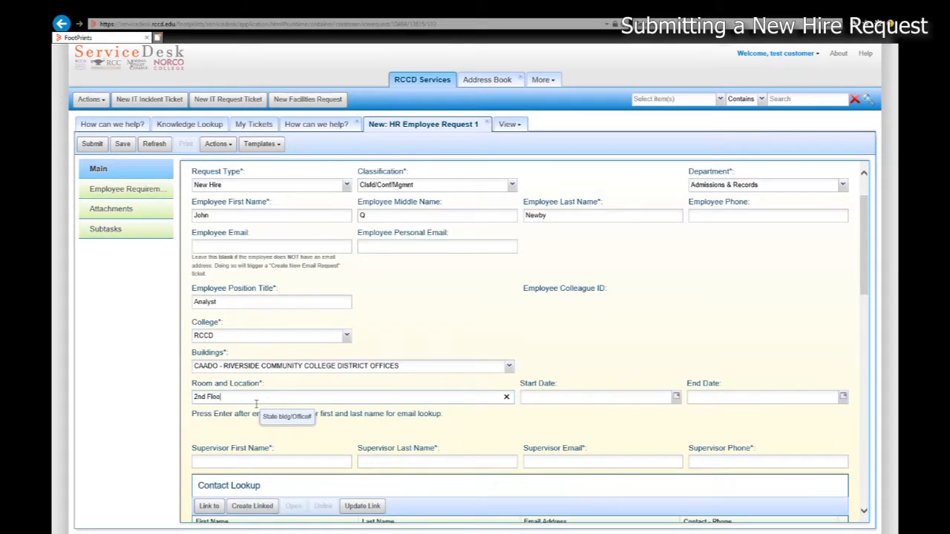
{"action": "type", "text": "r, Room 201"}
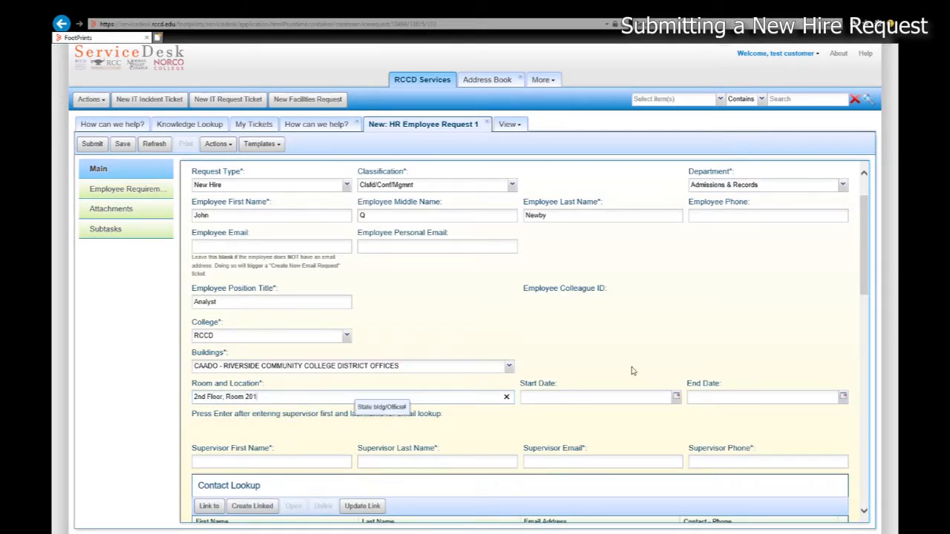
{"action": "scroll", "coordinate": [629, 418], "scroll_direction": "down", "scroll_amount": 1}
Set the start date to 09/01/2019
{"action": "left_click", "coordinate": [676, 343]}
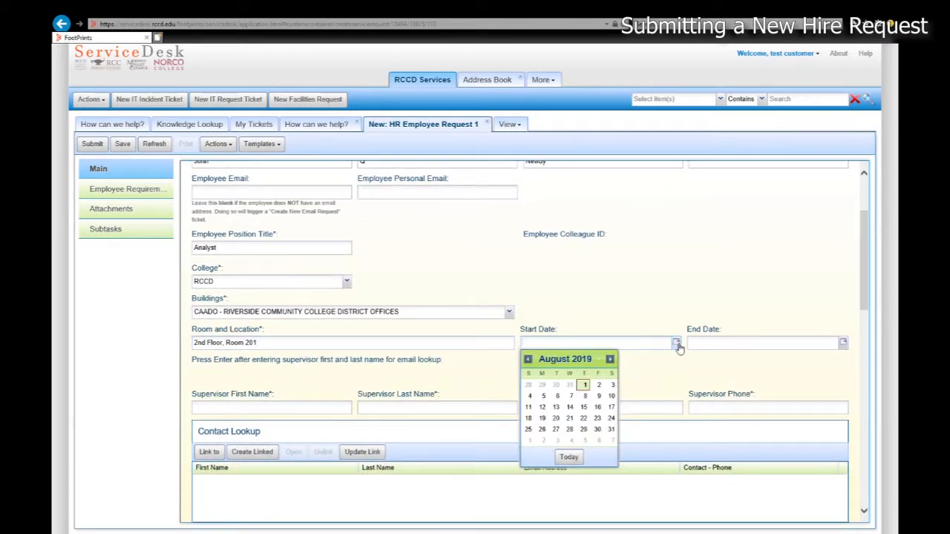
{"action": "left_click", "coordinate": [610, 359]}
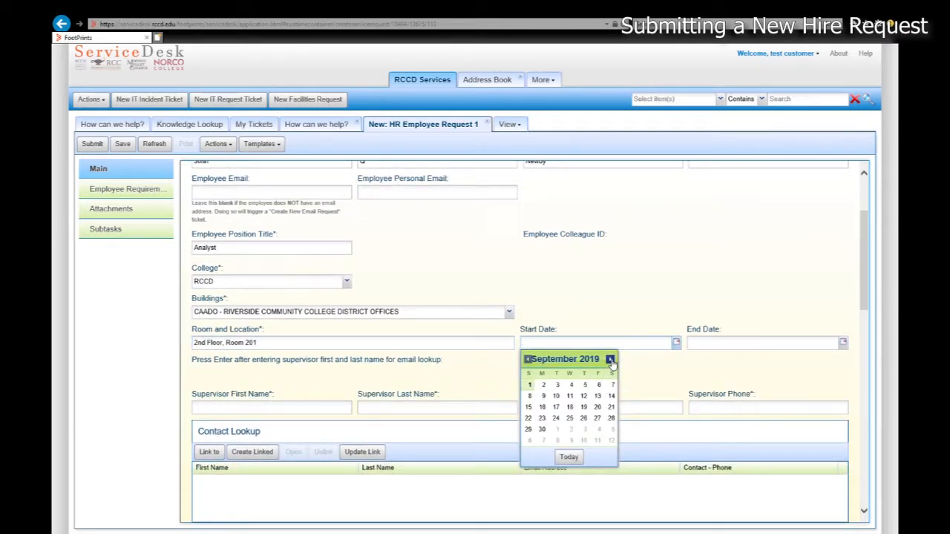
{"action": "left_click", "coordinate": [531, 386]}
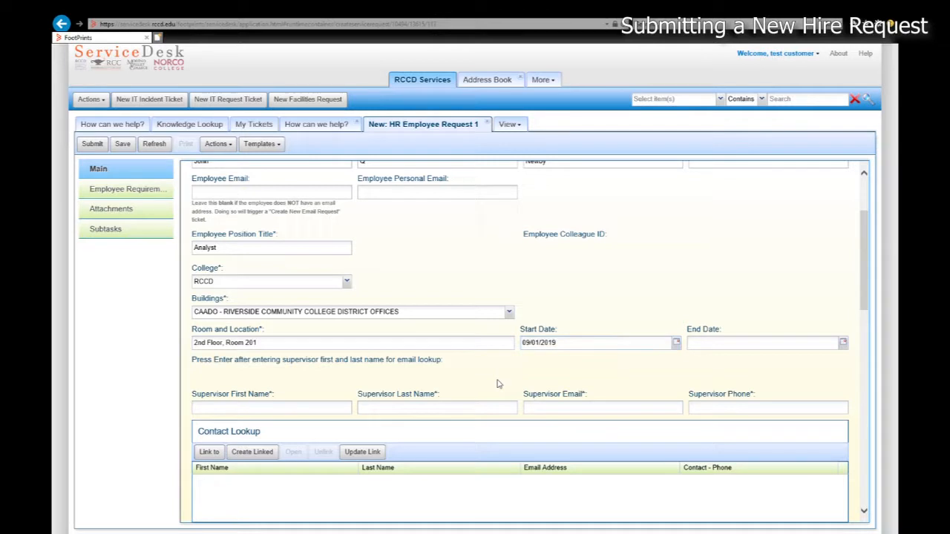
{"action": "scroll", "coordinate": [495, 382], "scroll_direction": "down", "scroll_amount": 1}
Enter the supervisor's first name, last name, email address and phone number
{"action": "left_click", "coordinate": [279, 354]}
{"action": "type", "text": "Manager"}
{"action": "key", "text": "Tab"}
{"action": "type", "text": "McAwesome"}
{"action": "key", "text": "Tab"}
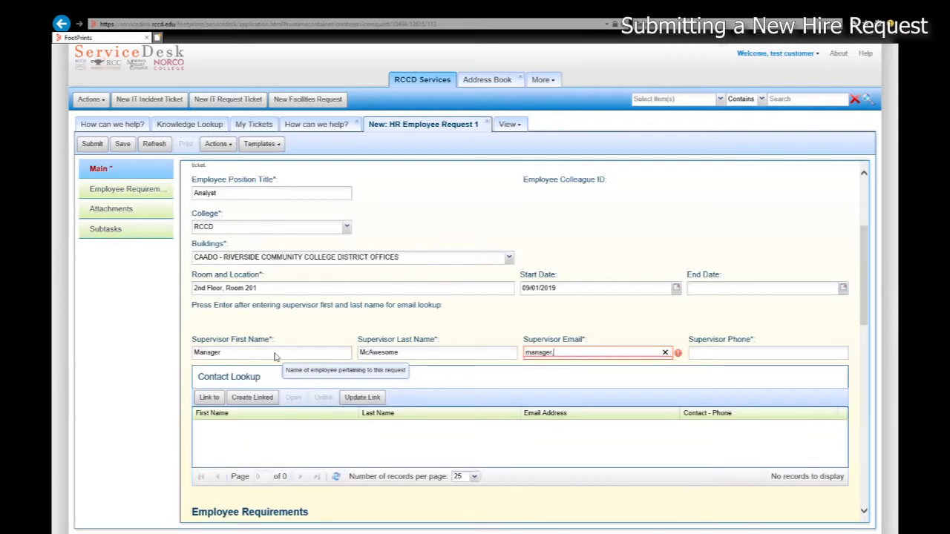
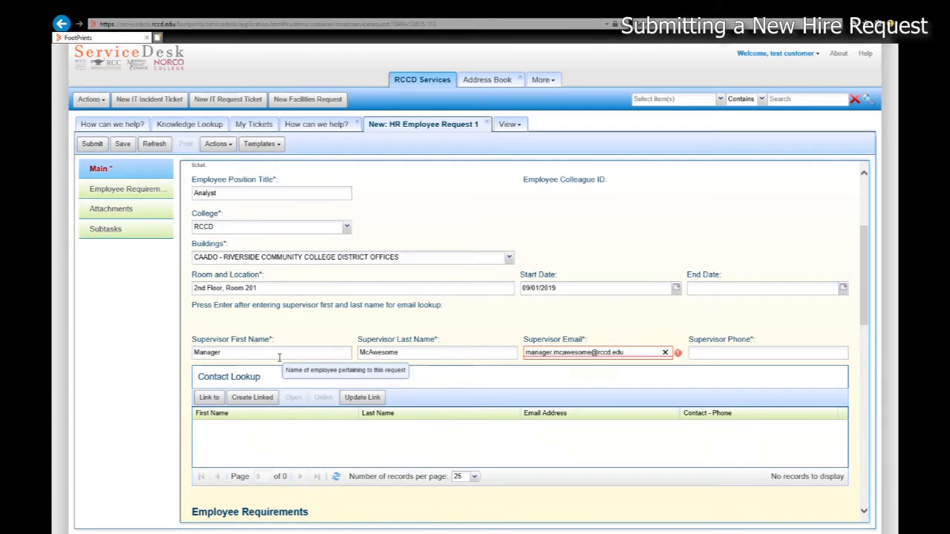
{"action": "key", "text": "Tab"}
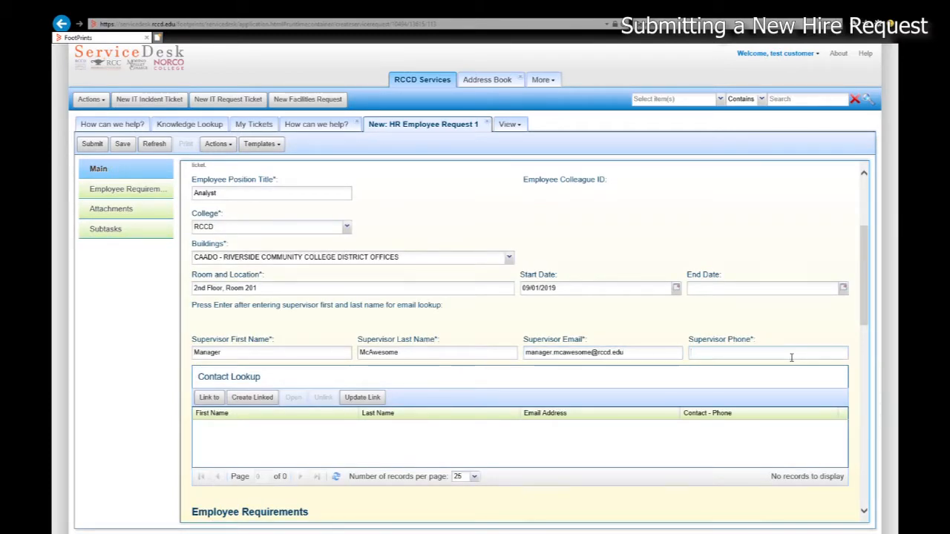
{"action": "type", "text": "2221234"}
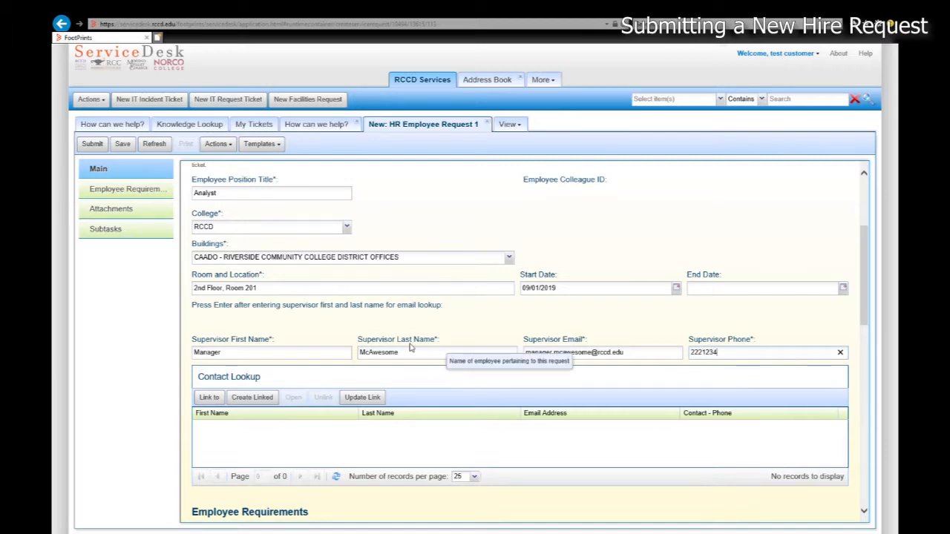
{"action": "scroll", "coordinate": [411, 347], "scroll_direction": "down", "scroll_amount": 3}
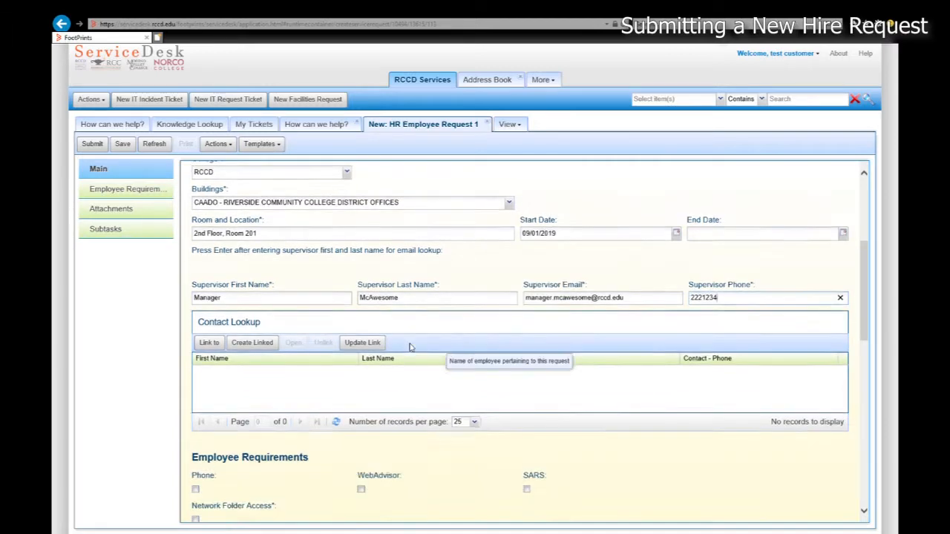
{"action": "scroll", "coordinate": [387, 360], "scroll_direction": "down", "scroll_amount": 5}
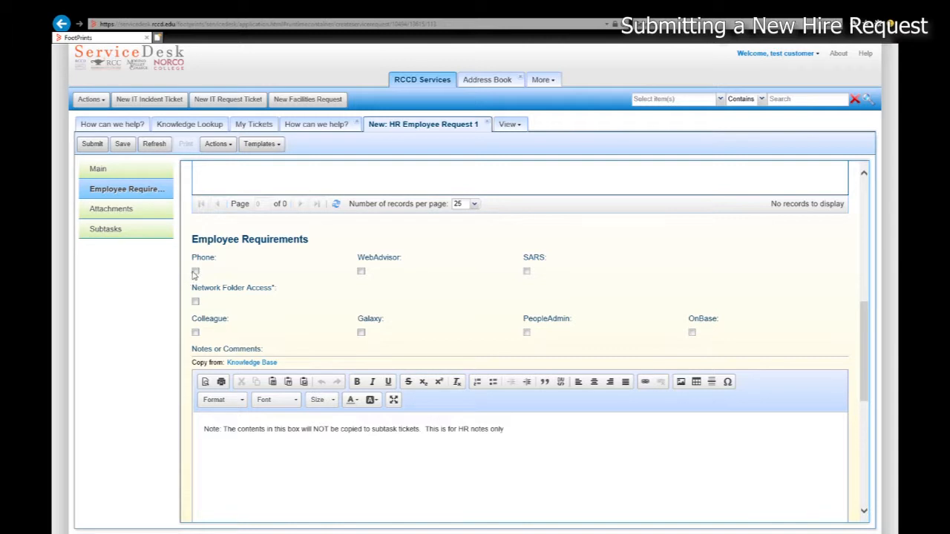
Request a phone, set New or Replace to Existing, and enter the existing extension
{"action": "left_click", "coordinate": [195, 271]}
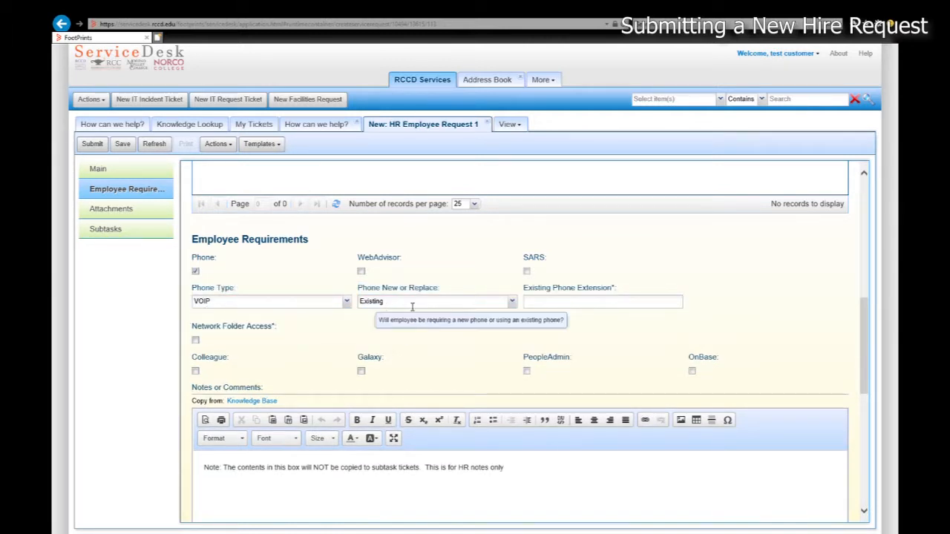
{"action": "left_click", "coordinate": [558, 302]}
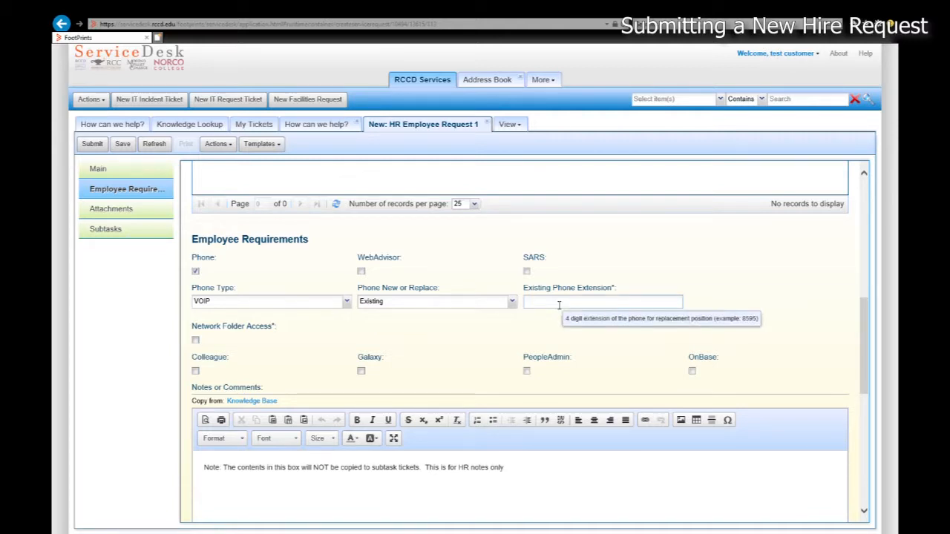
{"action": "left_click", "coordinate": [513, 302]}
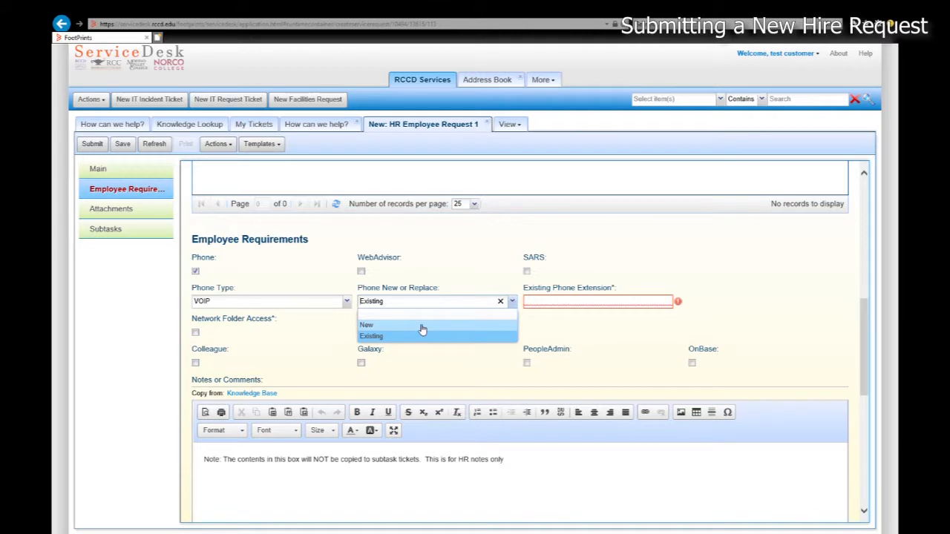
{"action": "left_click", "coordinate": [486, 326]}
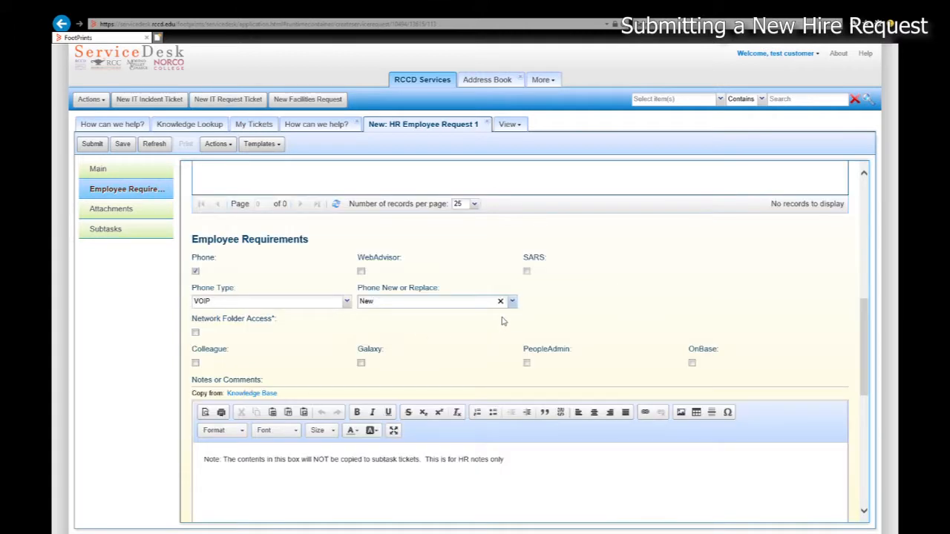
{"action": "left_click", "coordinate": [519, 304]}
{"action": "left_click", "coordinate": [390, 336]}
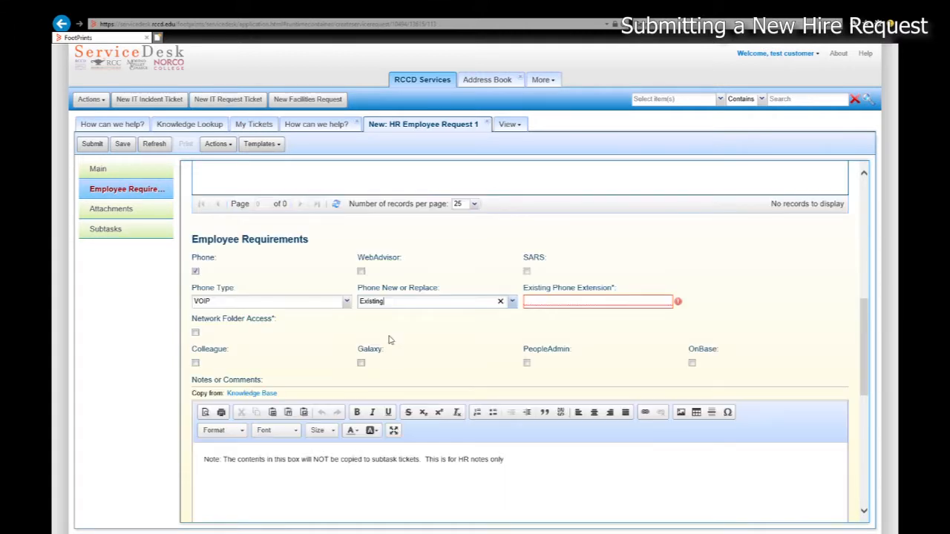
{"action": "left_click", "coordinate": [546, 305]}
{"action": "type", "text": "9999"}
{"action": "left_click", "coordinate": [449, 335]}
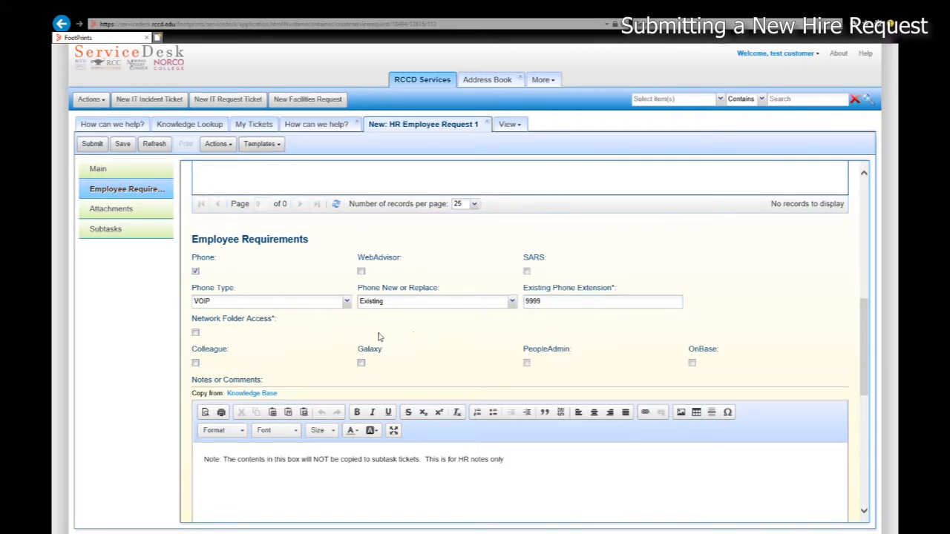
Request Colleague access and enter the email of the employee whose access to mirror
{"action": "left_click", "coordinate": [196, 364]}
{"action": "left_click", "coordinate": [214, 395]}
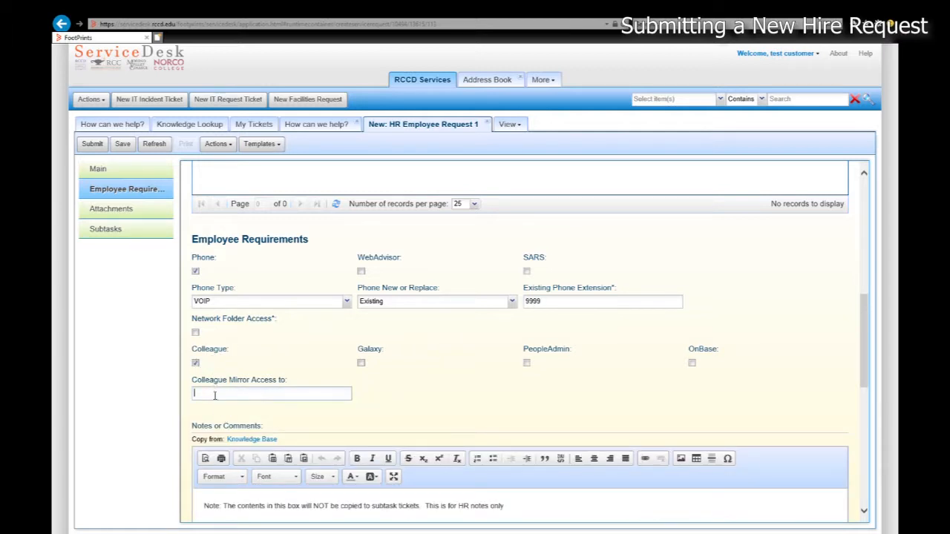
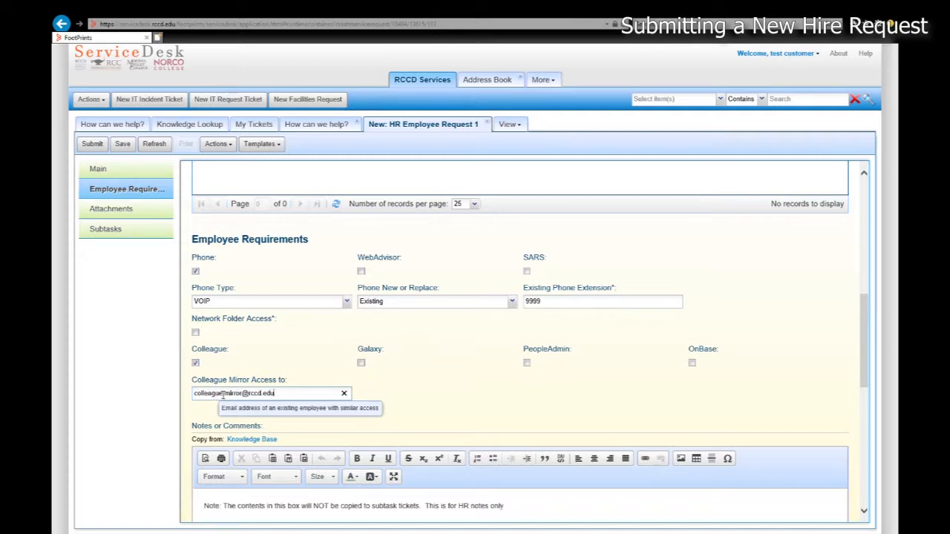
{"action": "left_click", "coordinate": [429, 362]}
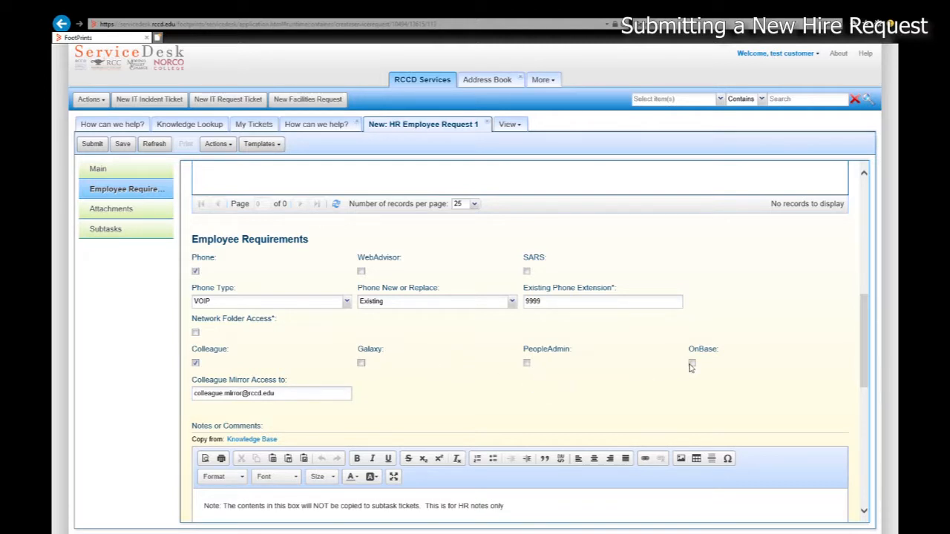
{"action": "scroll", "coordinate": [397, 366], "scroll_direction": "down", "scroll_amount": 2}
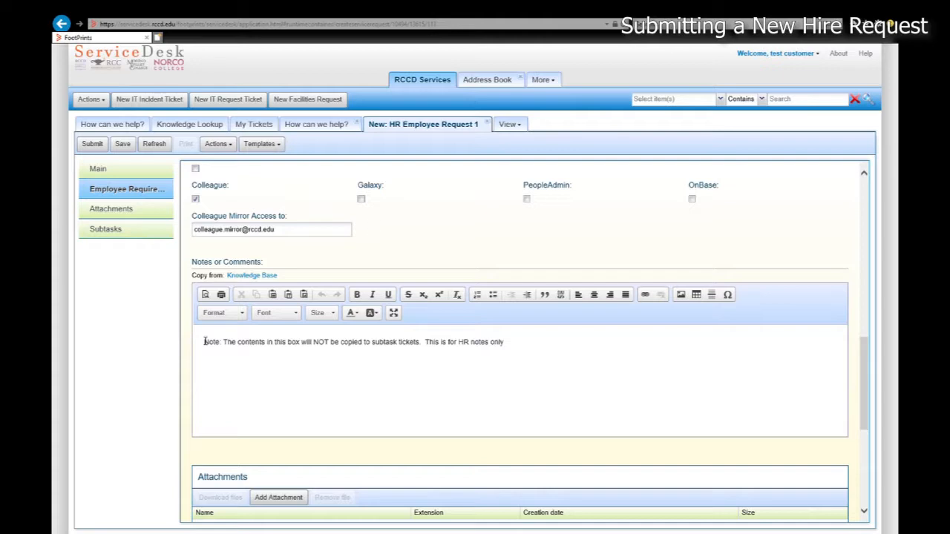
{"action": "scroll", "coordinate": [494, 342], "scroll_direction": "down", "scroll_amount": 5}
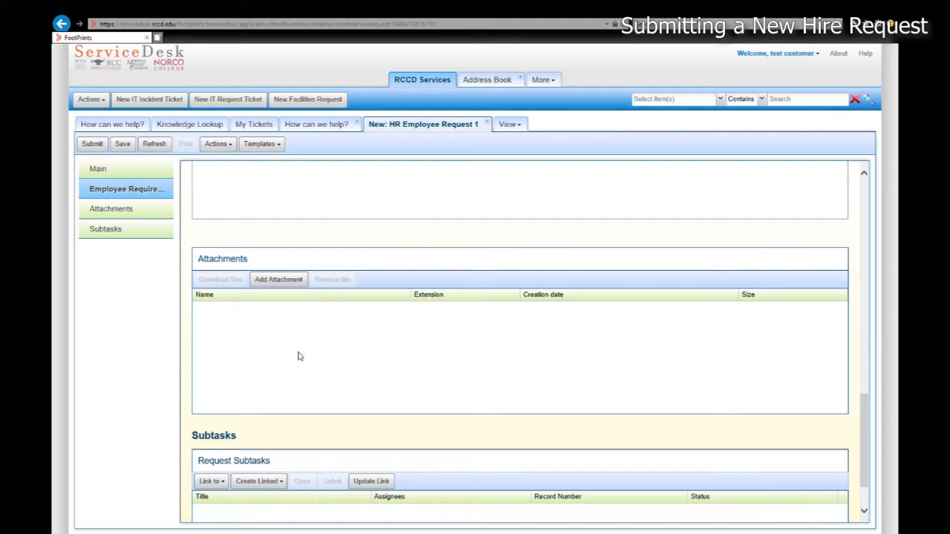
{"action": "scroll", "coordinate": [298, 352], "scroll_direction": "up", "scroll_amount": 10}
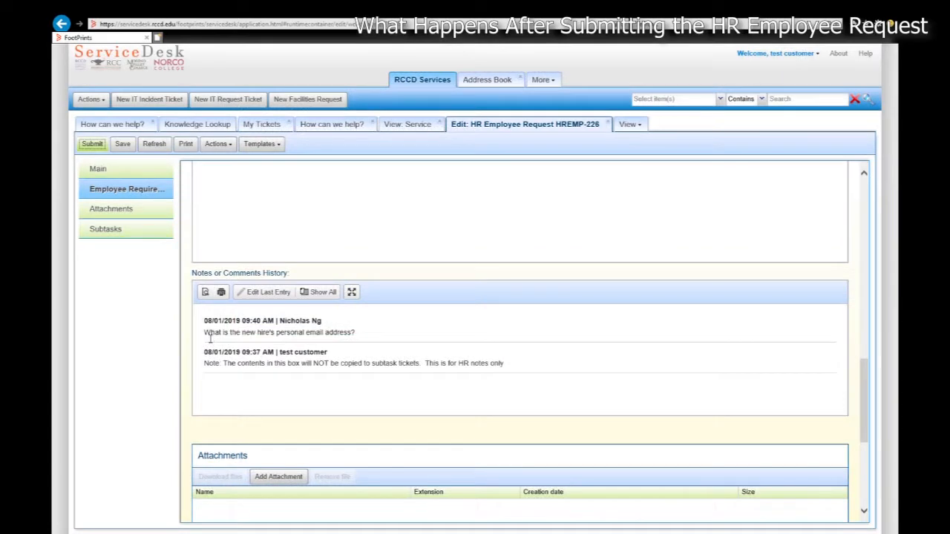
Highlight HR's question about the personal email in the notes history
{"action": "left_click_drag", "start_coordinate": [211, 337], "coordinate": [358, 338]}
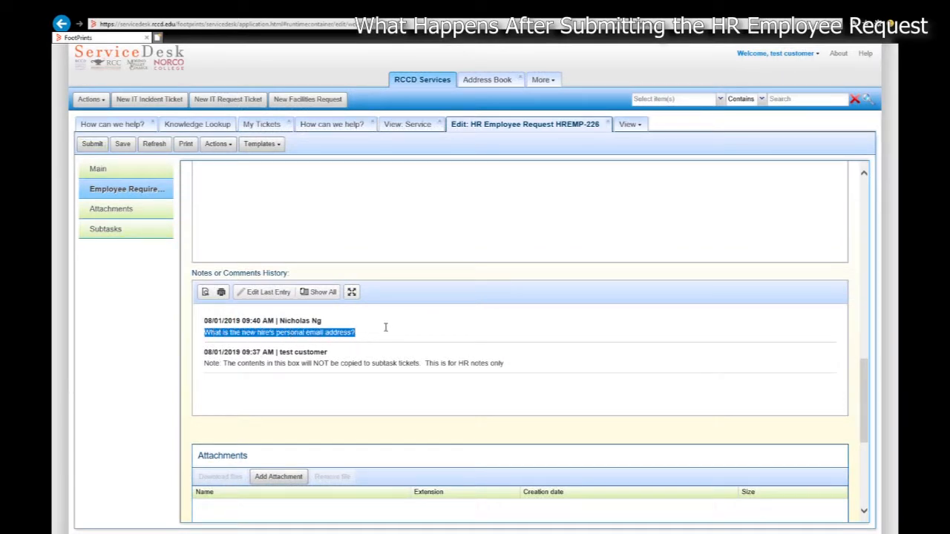
Enter the new hire's personal email address in Employee Personal Email
{"action": "scroll", "coordinate": [382, 319], "scroll_direction": "up", "scroll_amount": 15}
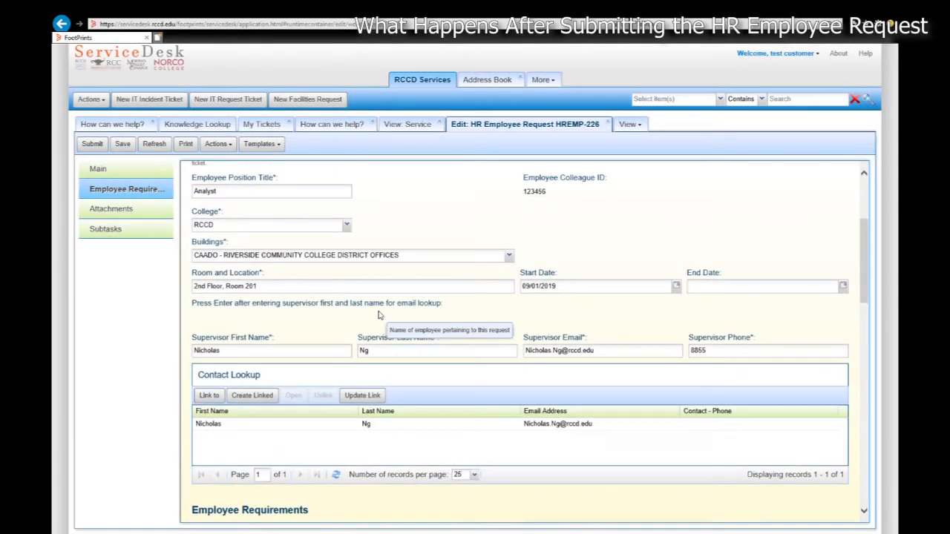
{"action": "left_click", "coordinate": [386, 299]}
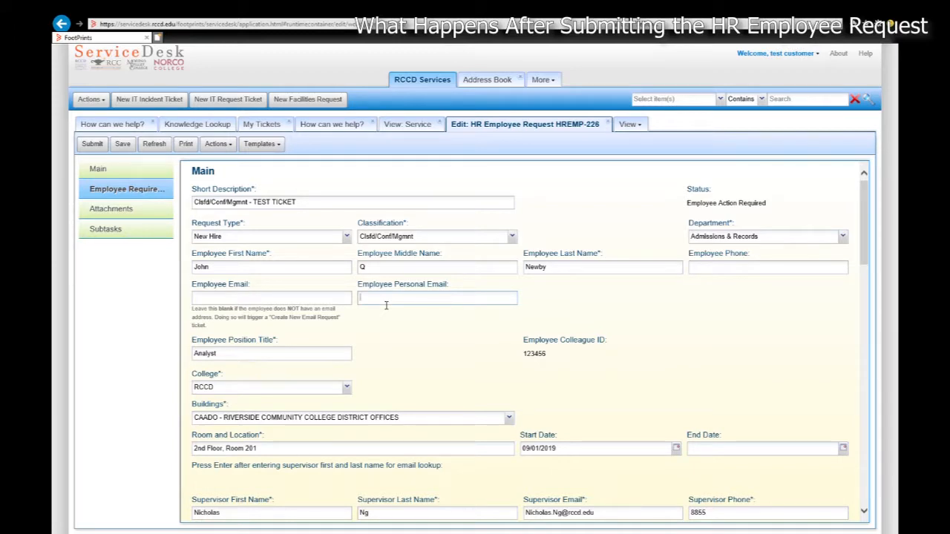
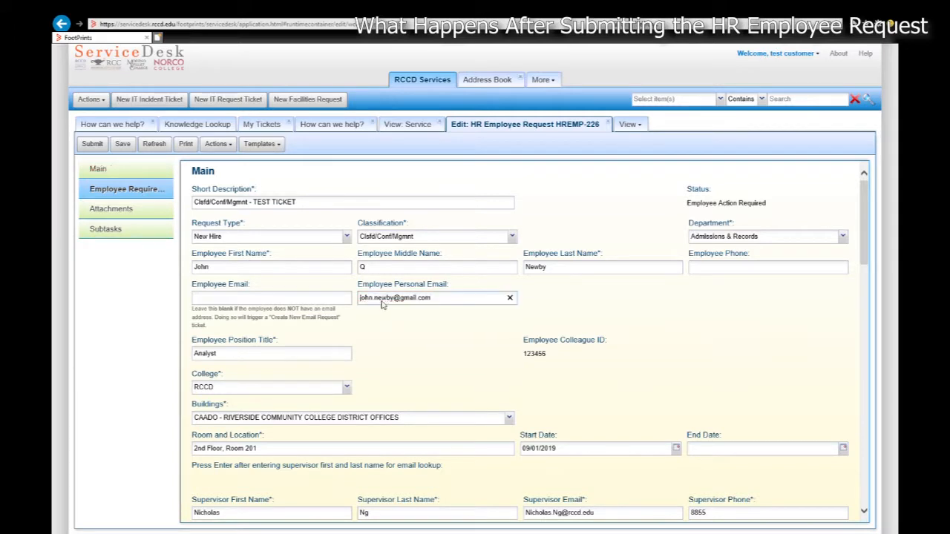
Add the comment 'I've updated the personal email address field. Please review' and submit
{"action": "scroll", "coordinate": [382, 306], "scroll_direction": "down", "scroll_amount": 3}
{"action": "scroll", "coordinate": [327, 383], "scroll_direction": "down", "scroll_amount": 10}
{"action": "left_click", "coordinate": [323, 392]}
{"action": "type", "text": "I've updated the"}
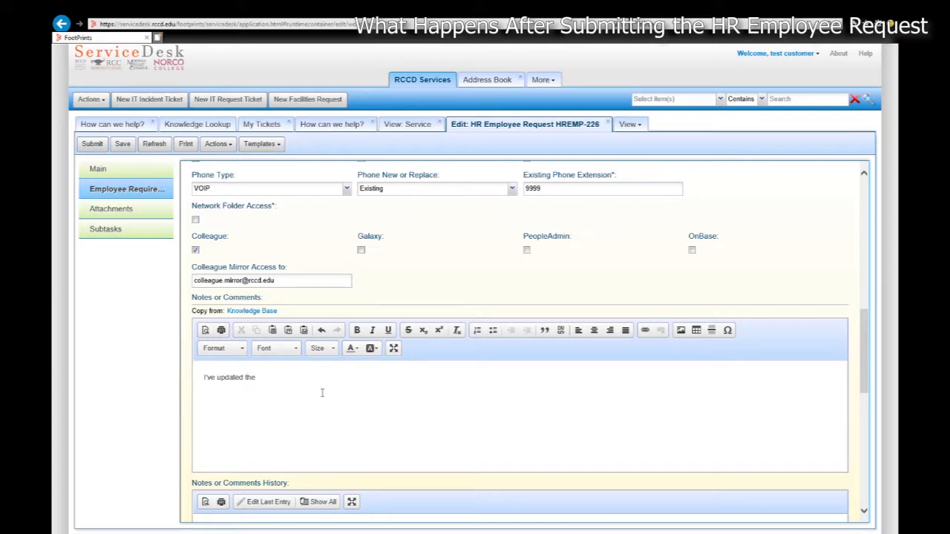
{"action": "type", "text": " personal email address field.  Please review"}
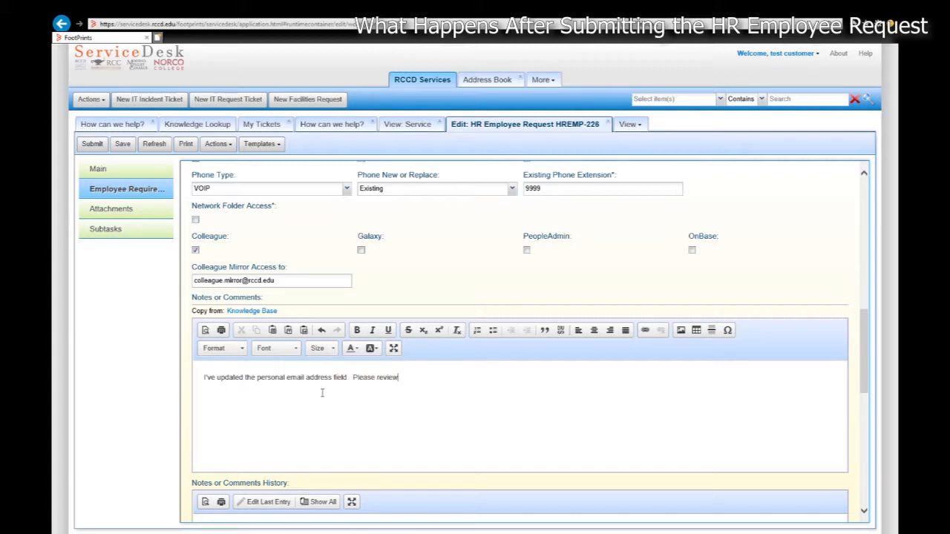
{"action": "left_click", "coordinate": [95, 145]}
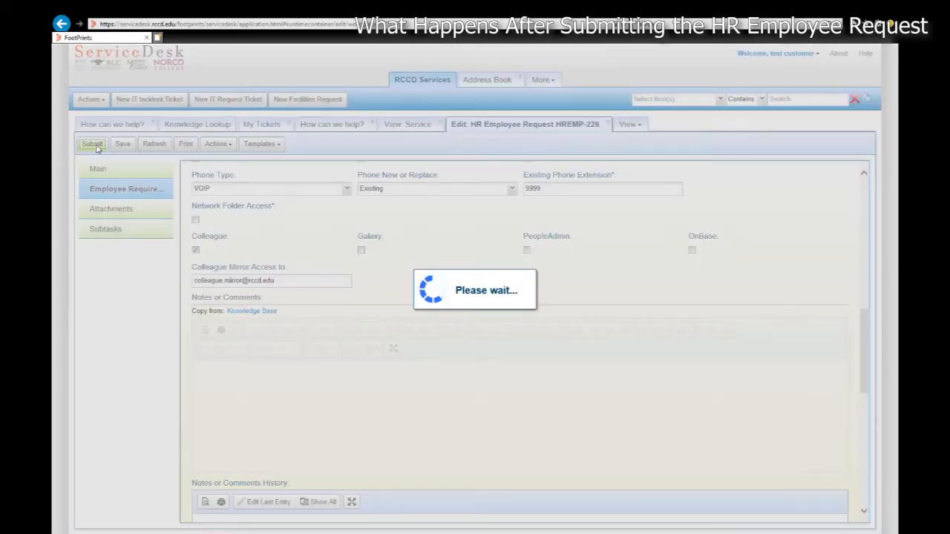